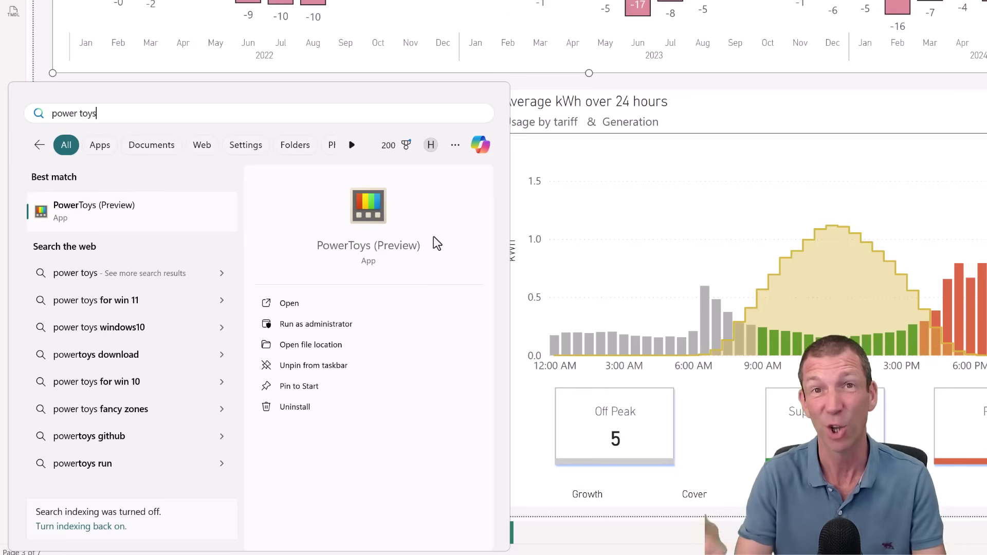
Show the context menu for the PowerToys (Preview) search result.
right_click(374, 197)
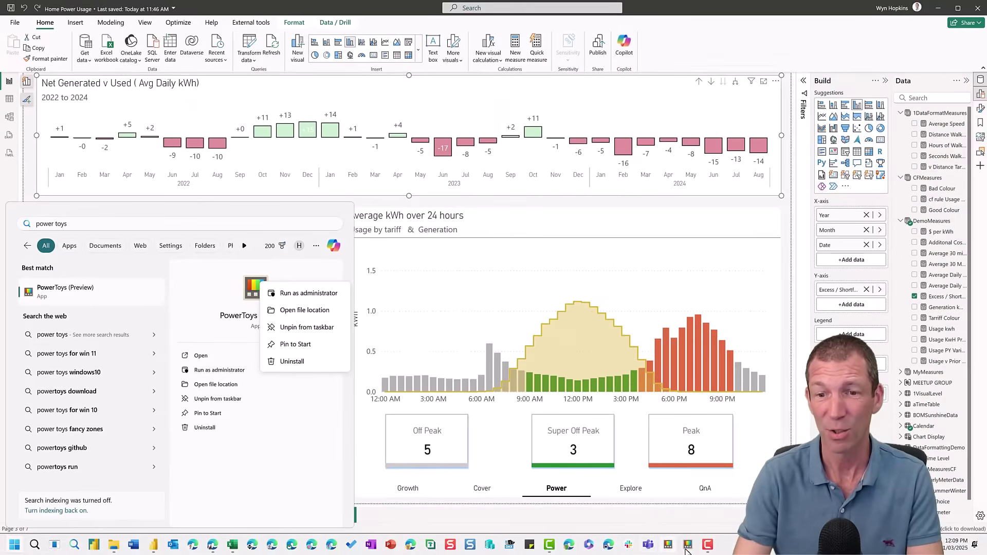
Bring the PowerToys Settings window forward from the taskbar, showing its Dashboard.
mouse_move(686, 547)
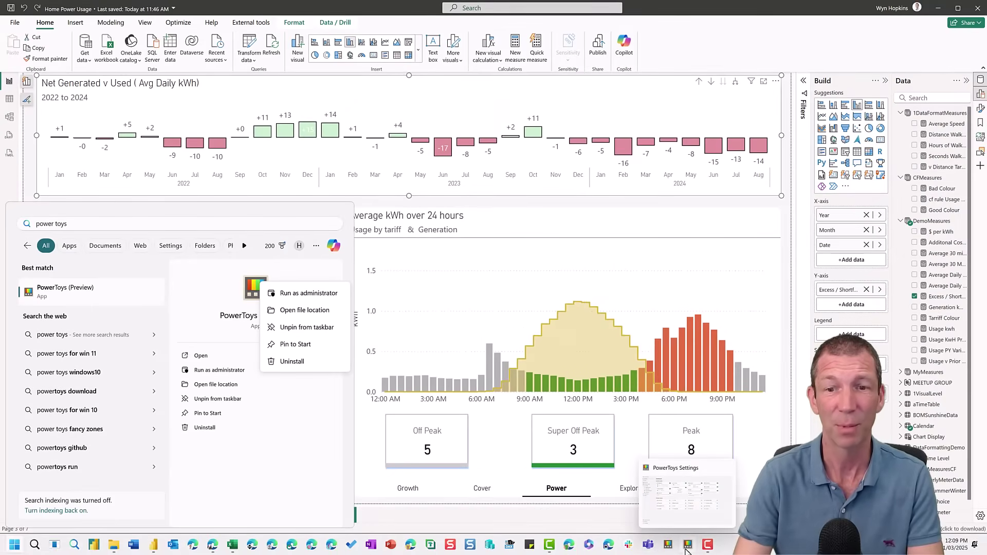
left_click(696, 508)
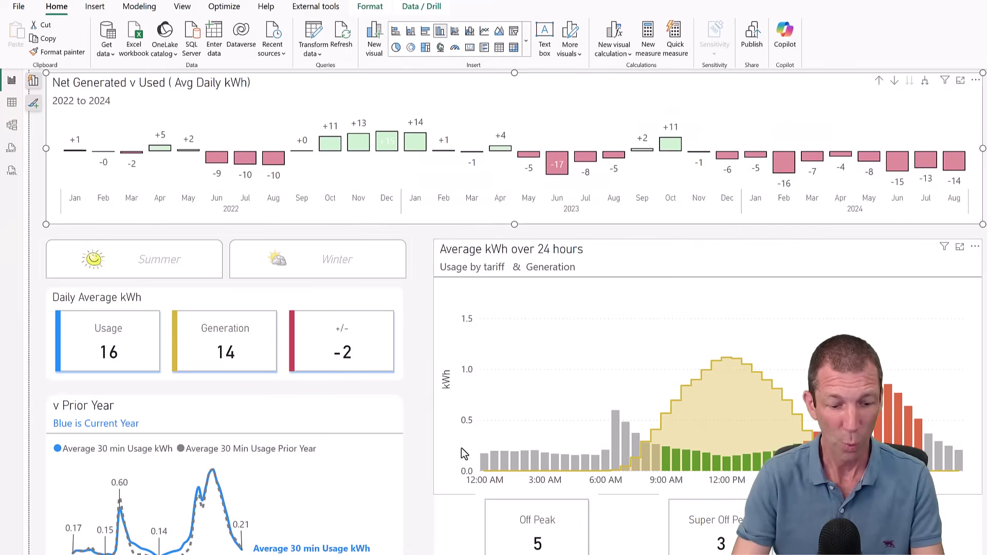
Capture the on-screen teal colour with Color Picker and copy its hex code.
key("super+shift+c")
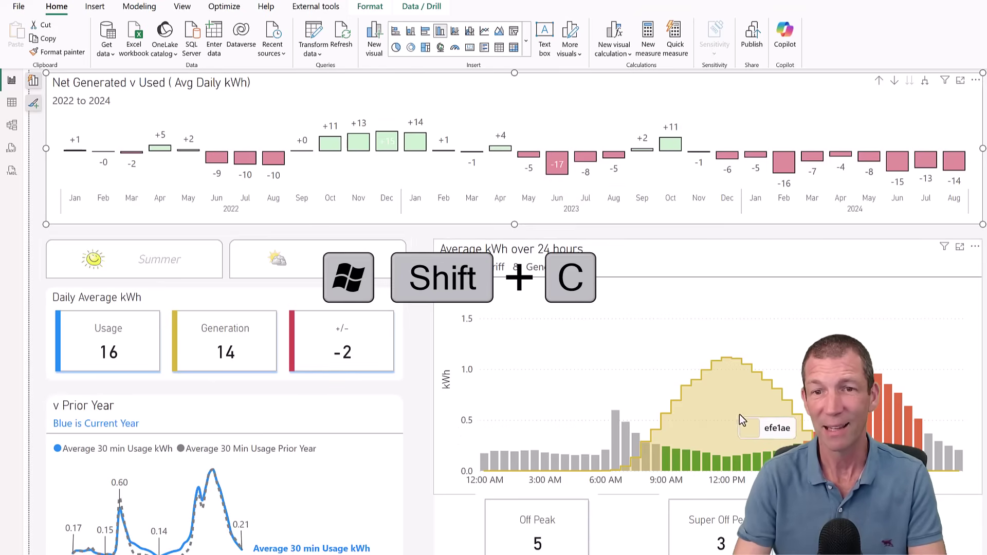
left_click(783, 33)
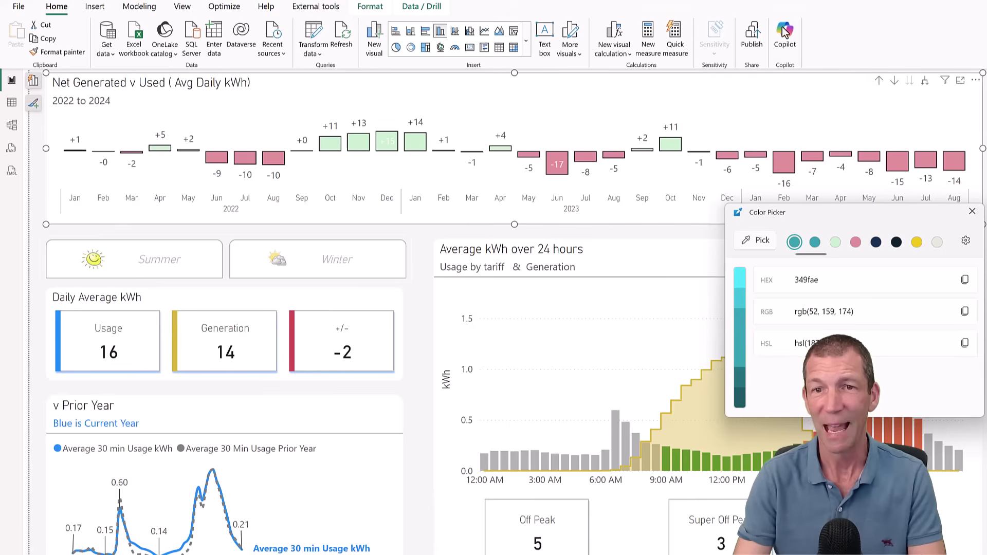
left_click(965, 282)
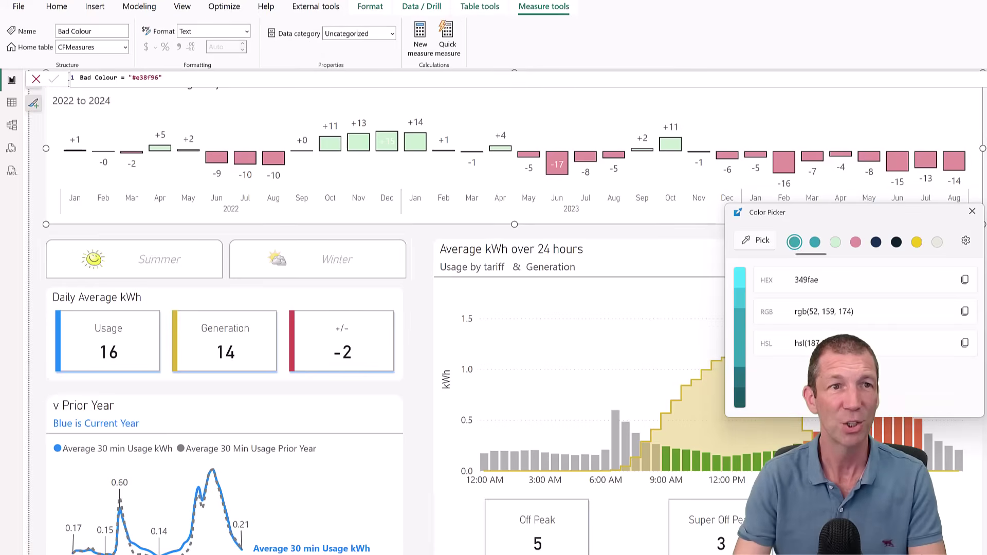
Replace e38f96 with the copied hex 349fae in the Bad Colour measure.
left_click(184, 84)
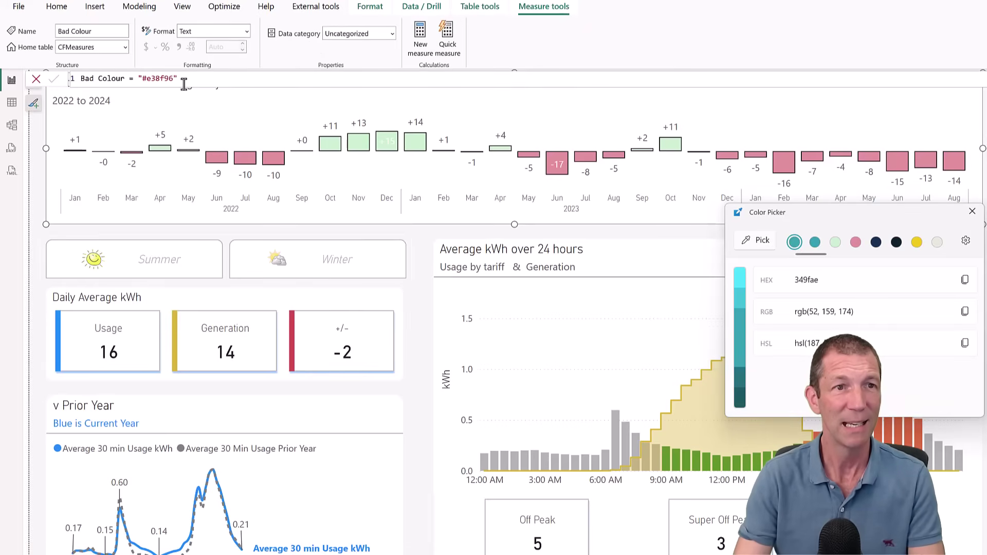
double_click(163, 78)
key("ctrl+v")
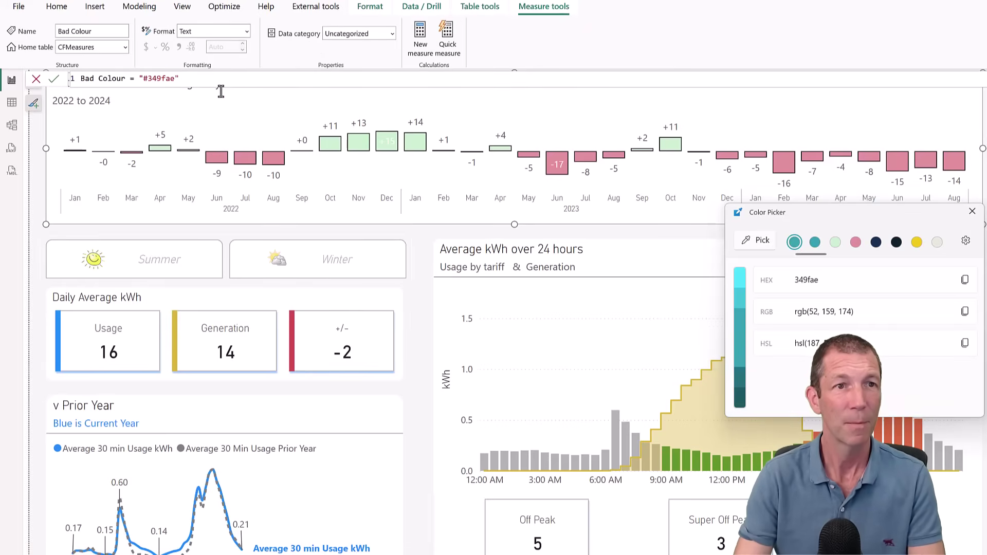
key("Return")
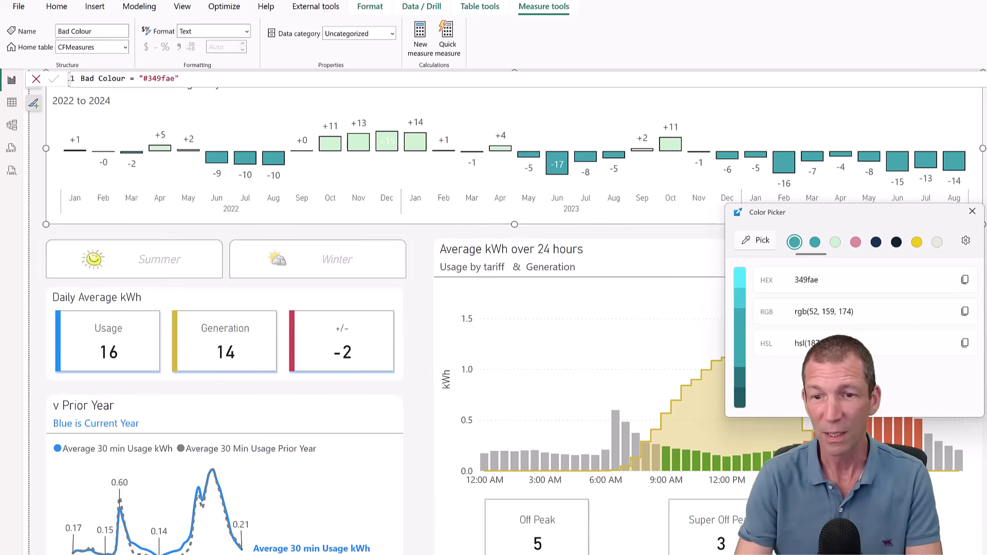
Close the Color Picker panel, then enter an e-mail address into Excel cell F8.
key("alt+Tab")
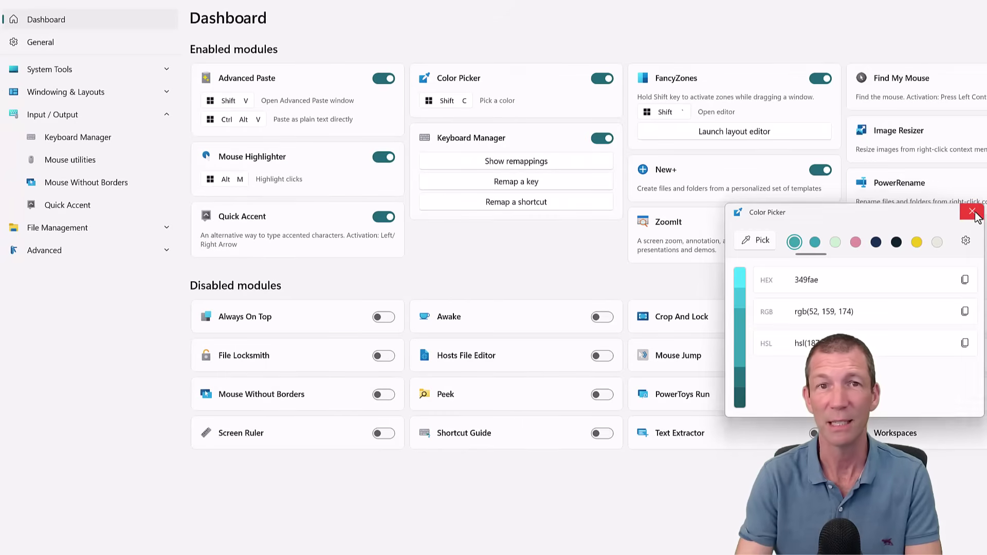
left_click(971, 213)
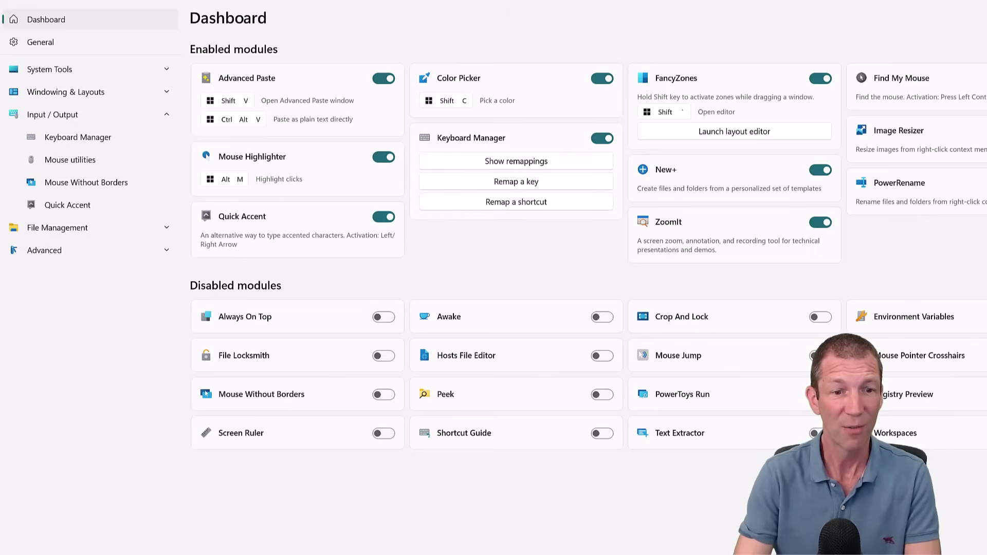
key("alt+Tab")
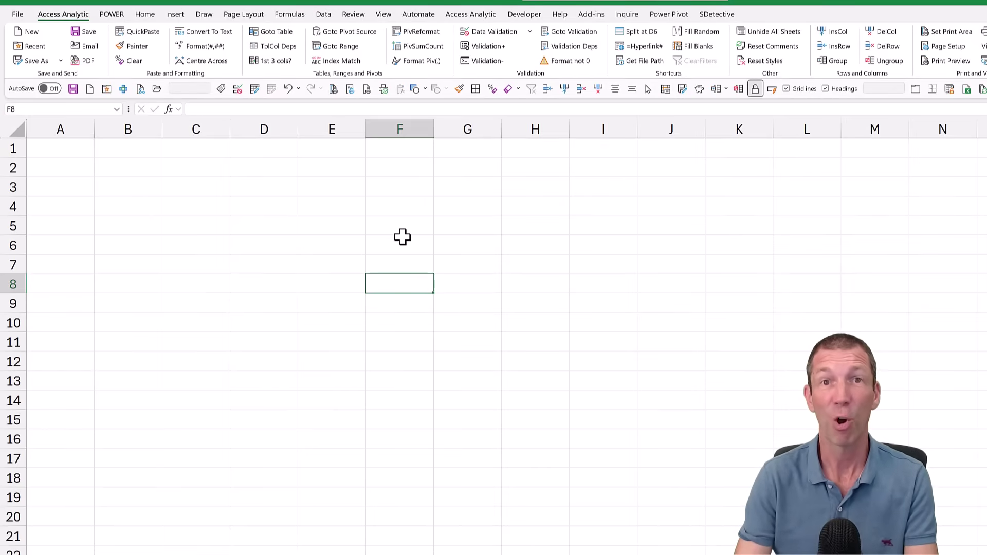
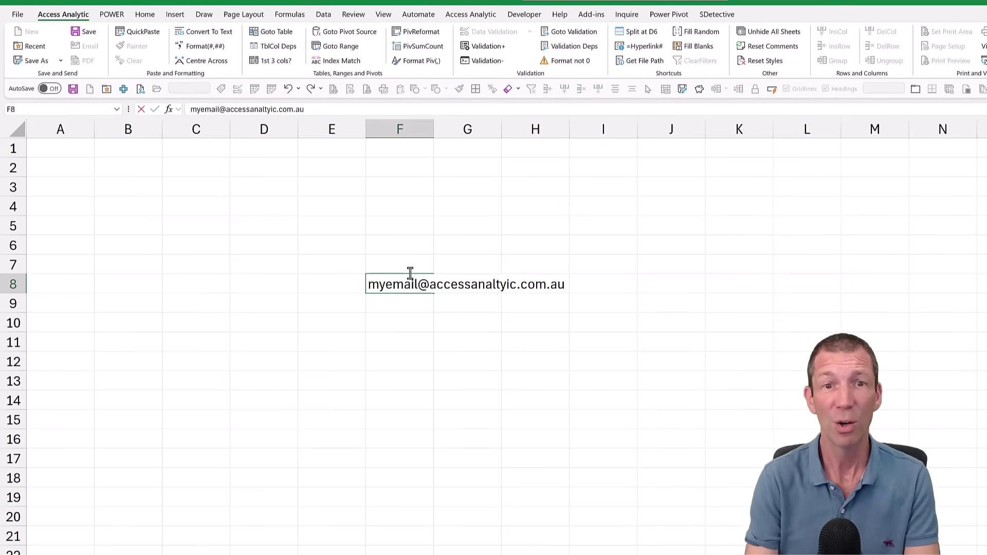
key("Return")
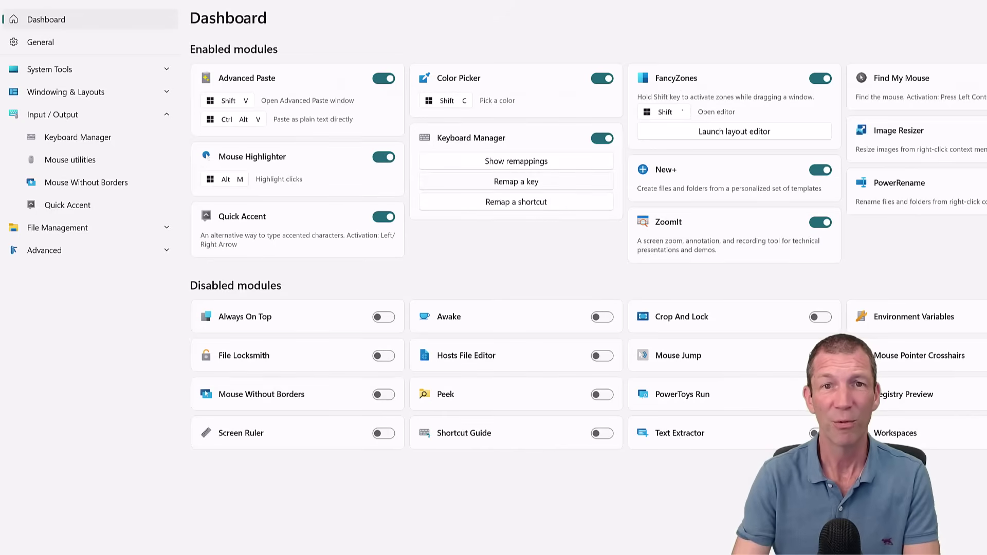
left_click(507, 205)
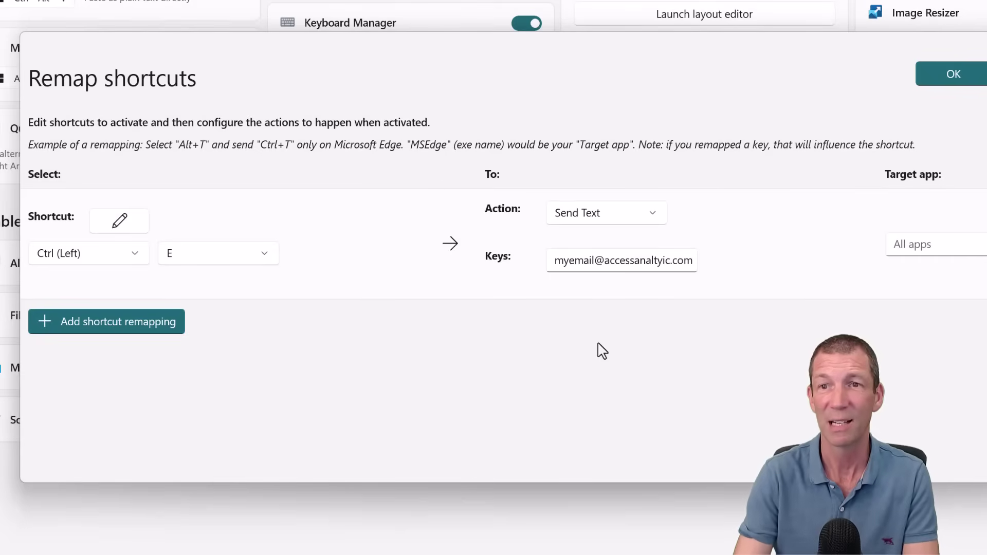
left_click(948, 76)
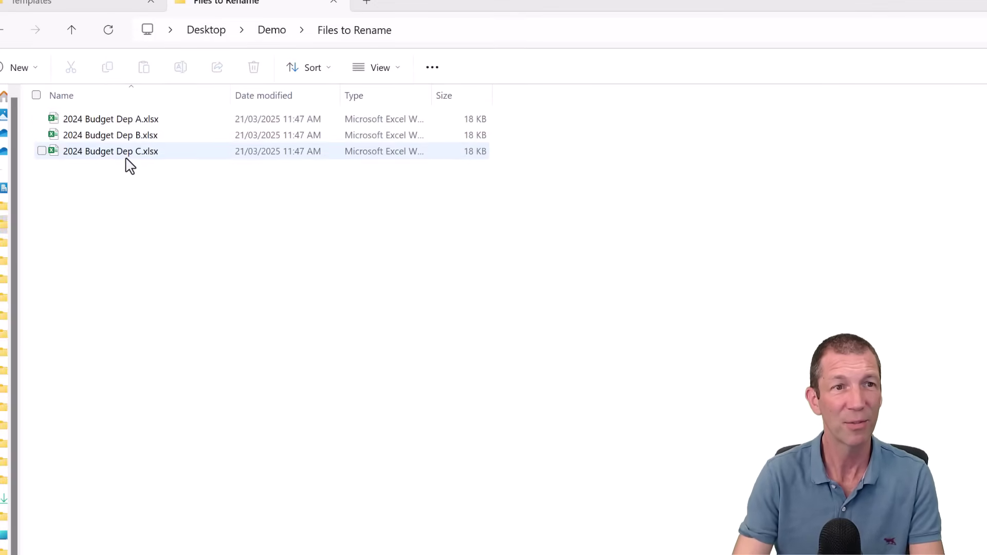
Select all three 2024 Budget Dep files and open them in PowerRename.
key("ctrl+a")
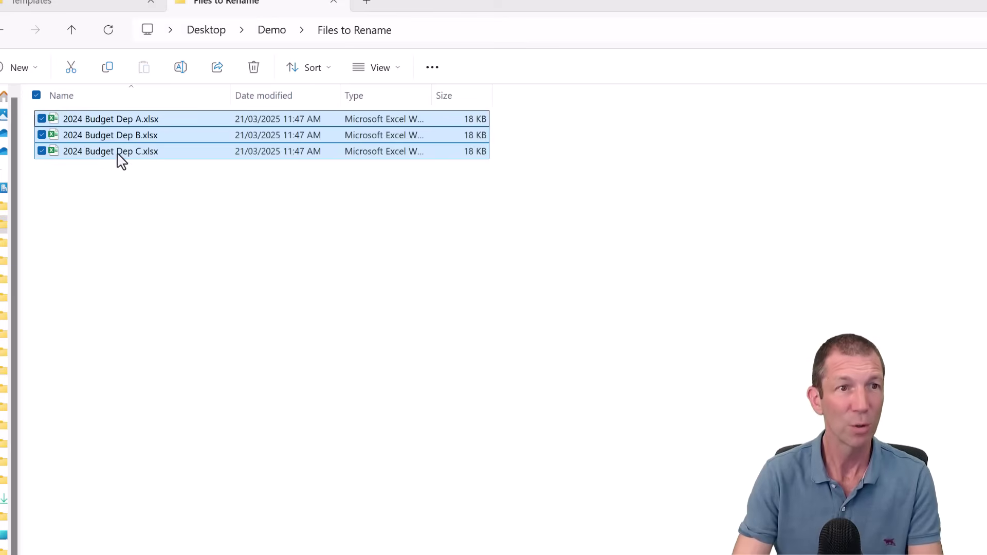
right_click(113, 158)
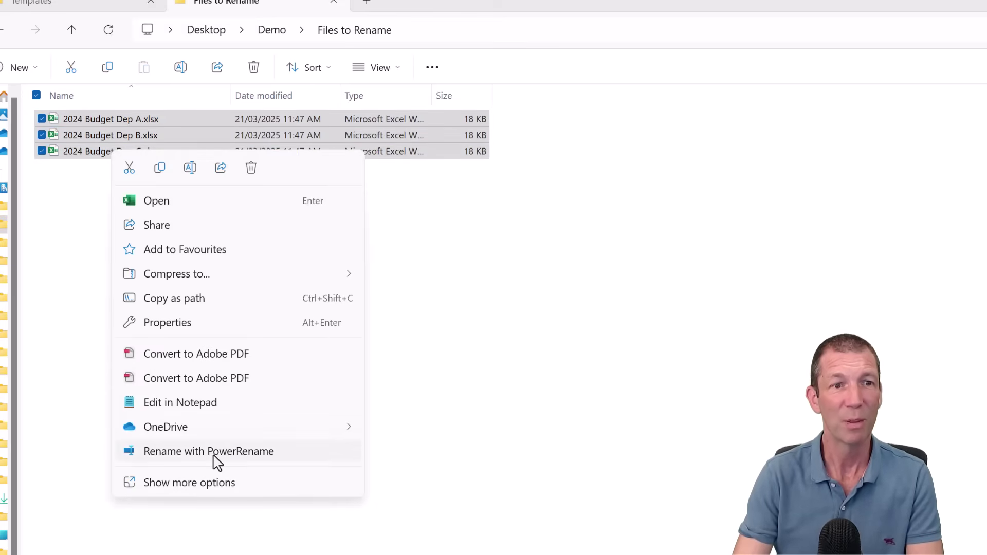
left_click(214, 453)
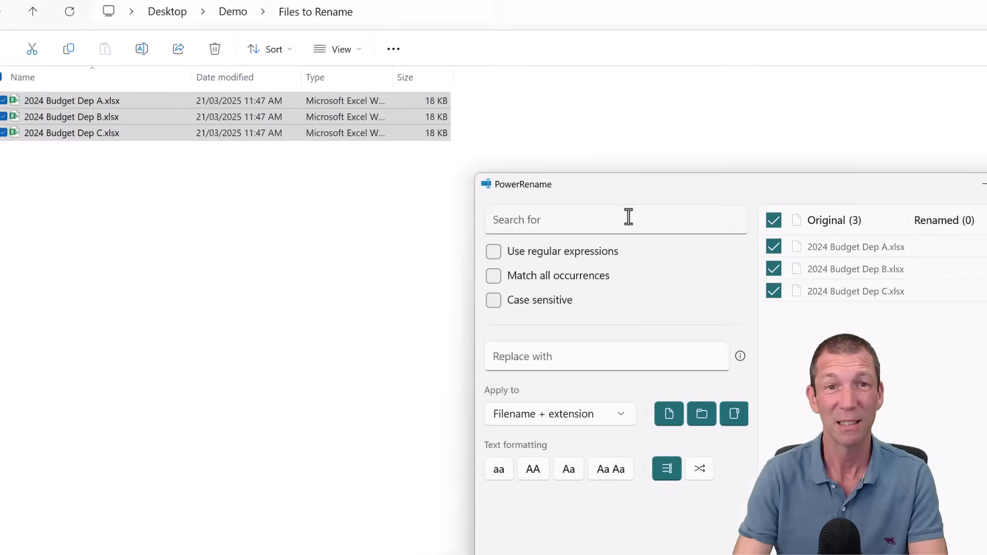
Replace 2024 with 2025 in the filename only and apply it to the three files.
left_click(628, 220)
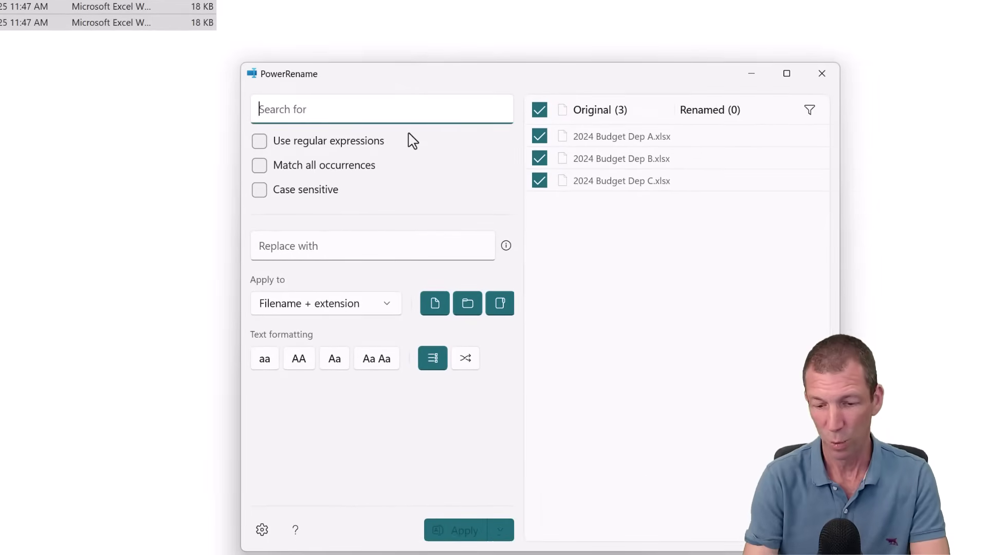
type("5")
key("BackSpace")
type("2024")
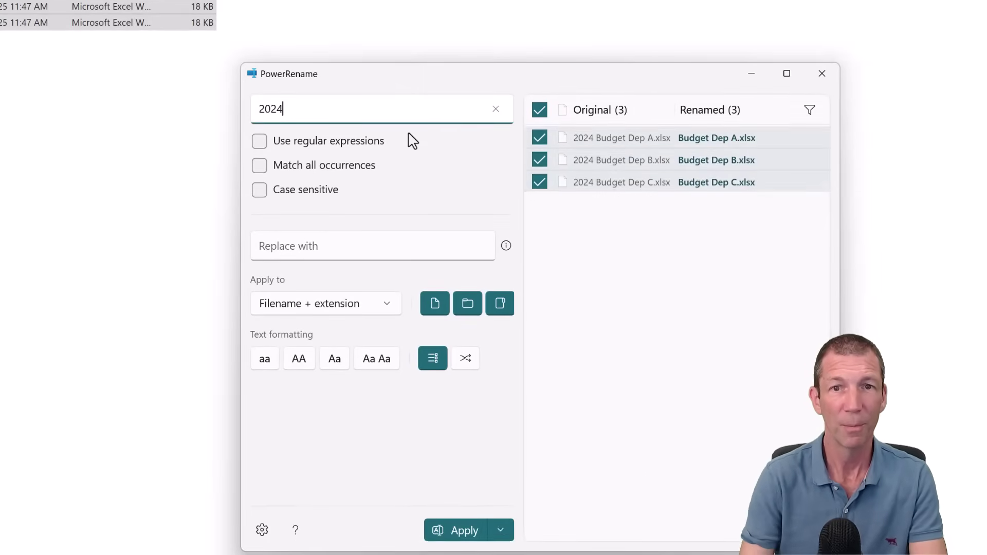
left_click(354, 245)
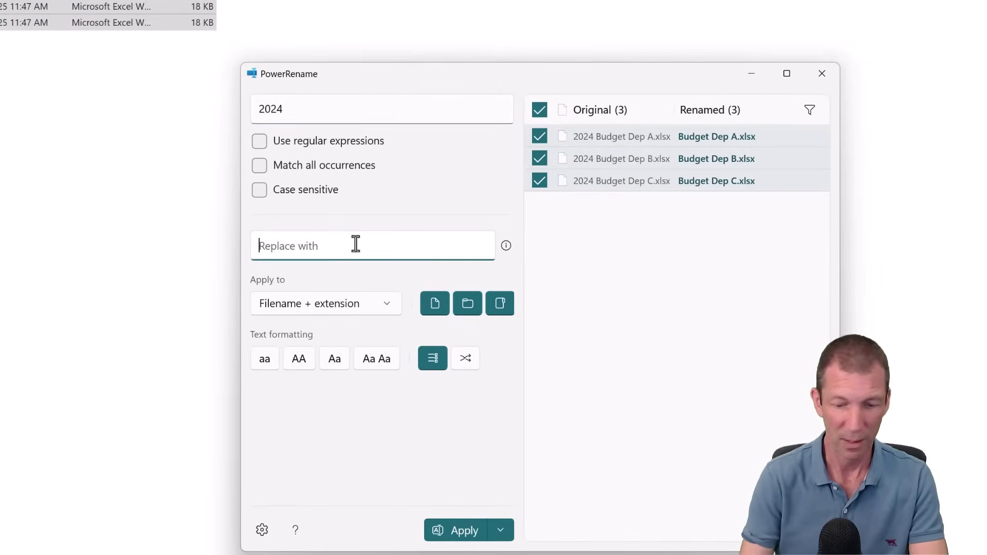
type("2025")
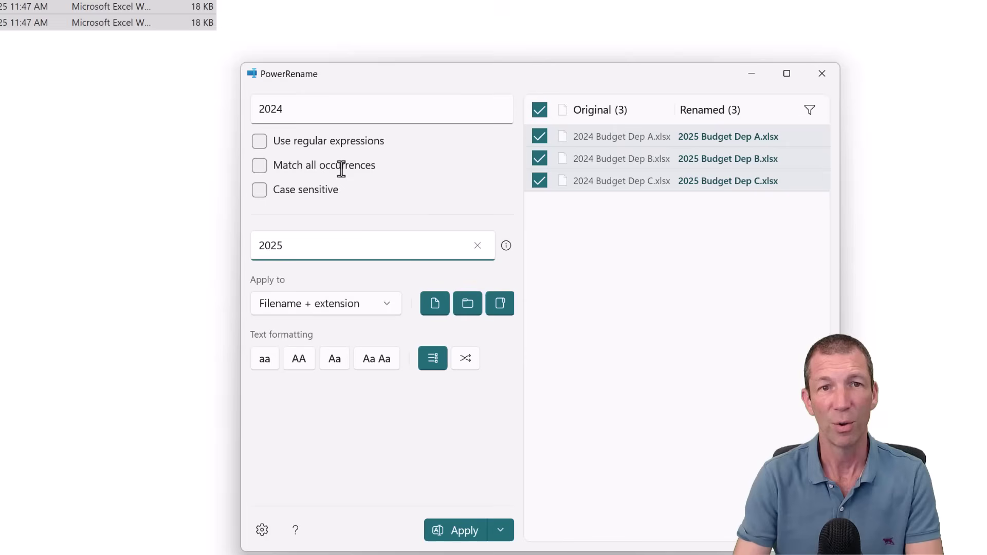
left_click(374, 308)
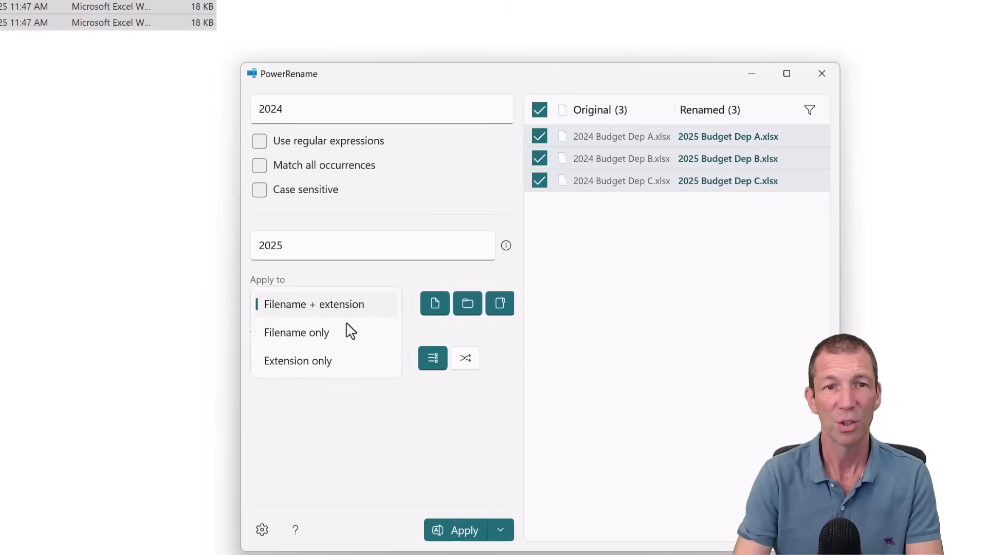
left_click(318, 342)
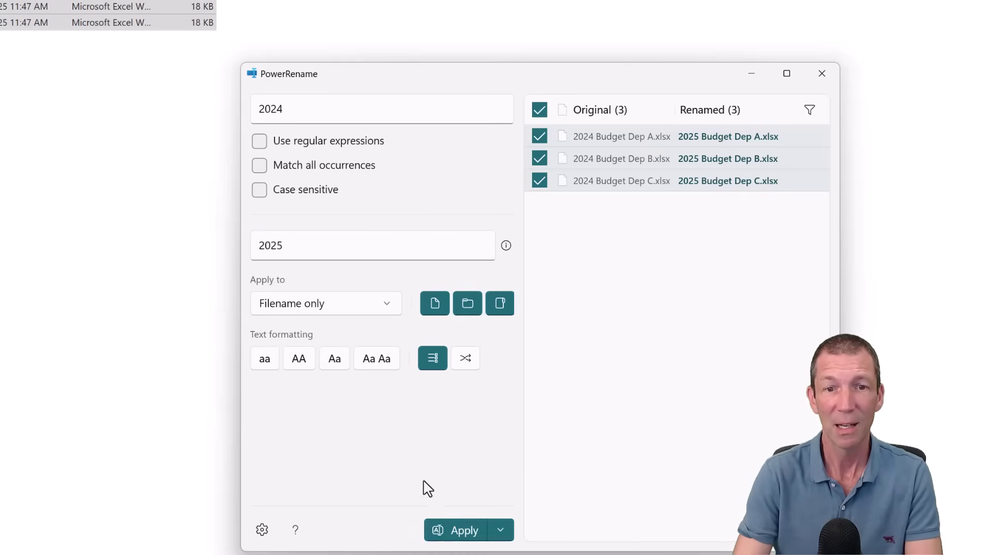
left_click(460, 529)
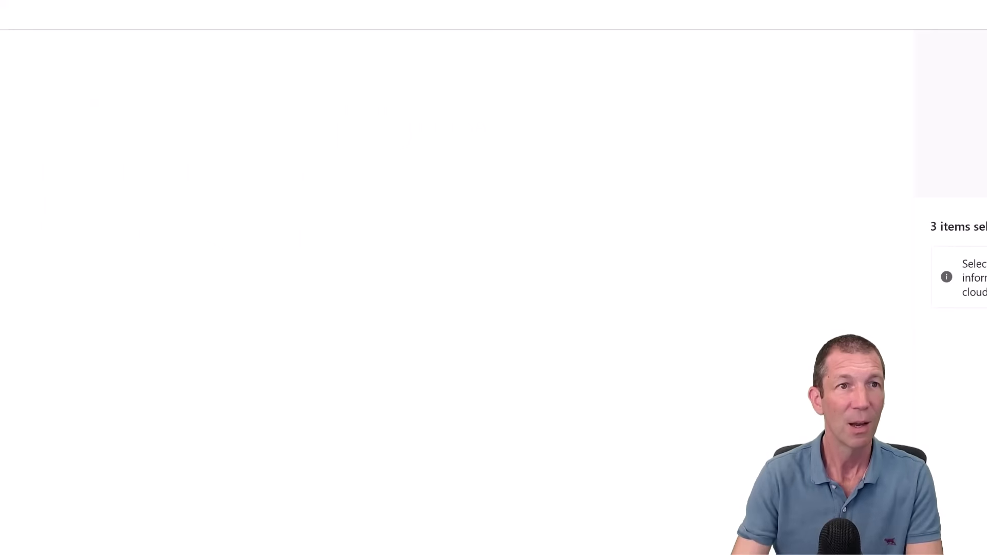
Switch File Explorer to the Templates folder.
left_click(90, 9)
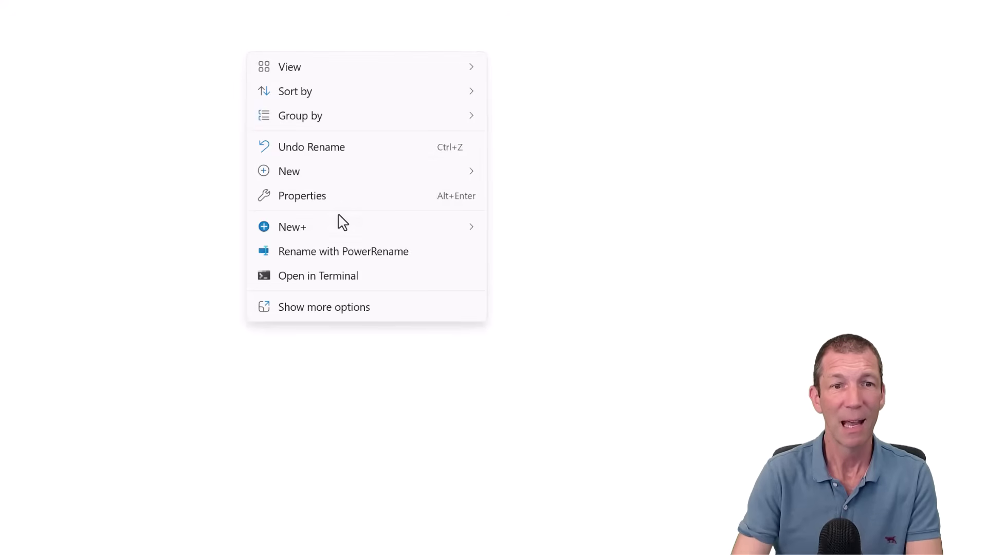
mouse_move(337, 223)
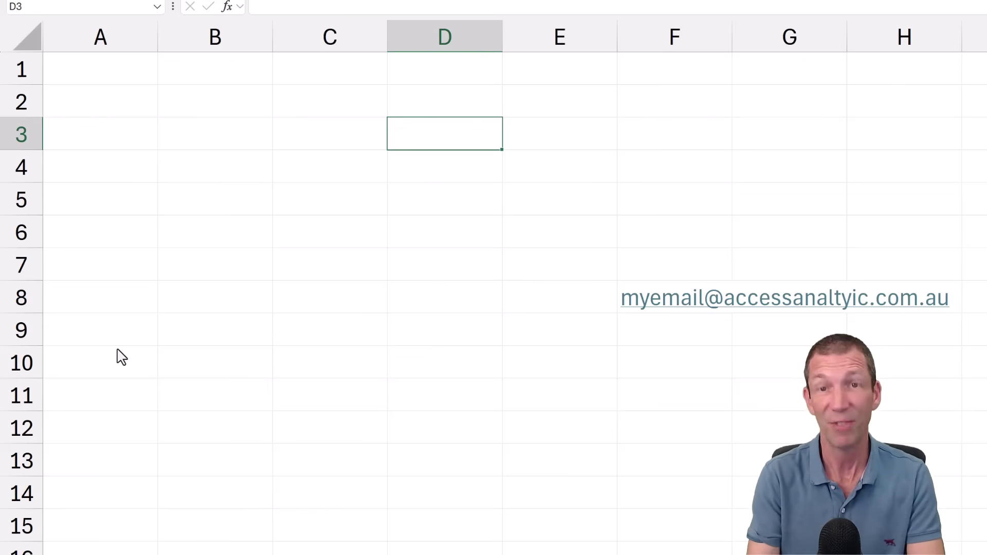
Type ivân in D3 using Quick Accent for â, then cancel the entry.
type("iva")
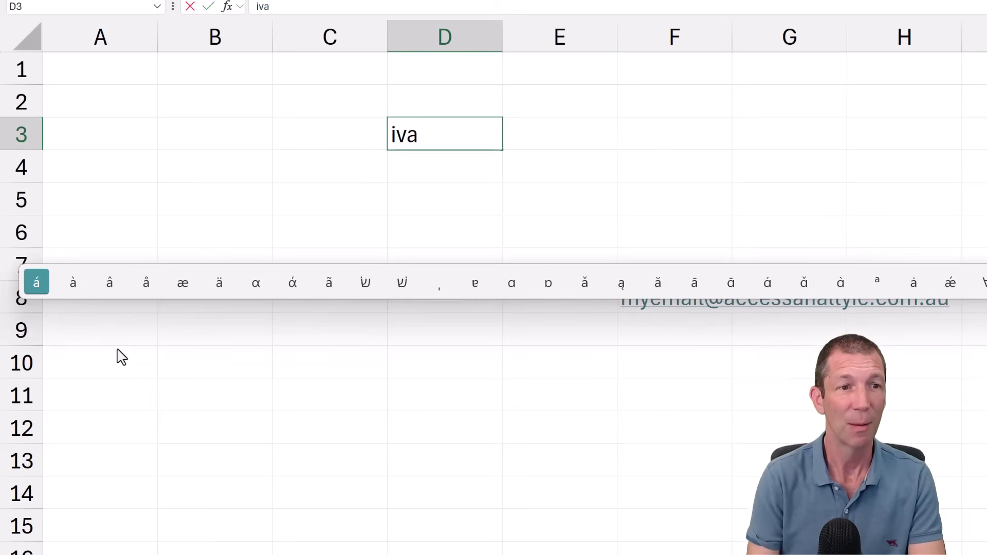
key("Right")
key("Right")
key("Right")
key("Right")
key("Right")
key("Right")
key("Right")
key("Left")
key("Left")
key("Left")
key("Left")
key("Left")
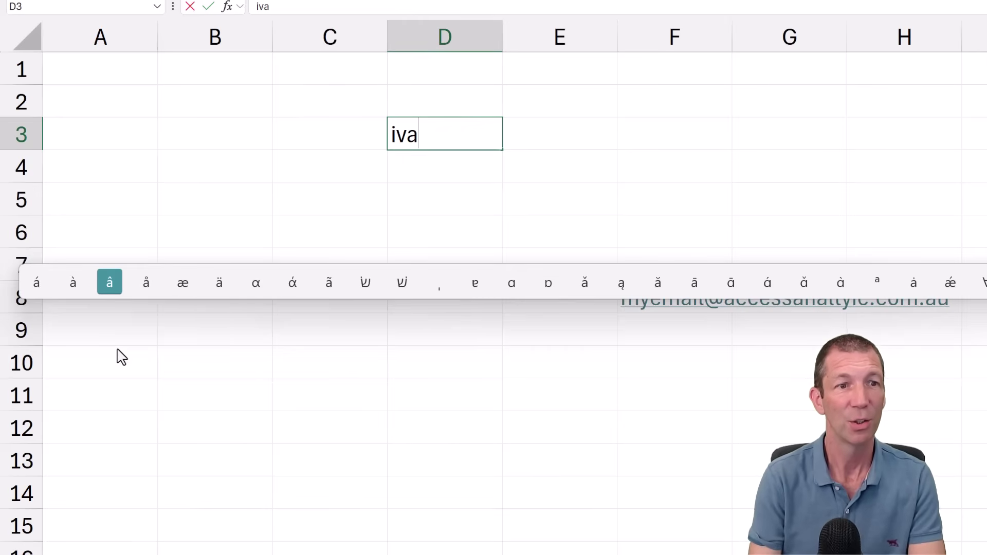
type("ân")
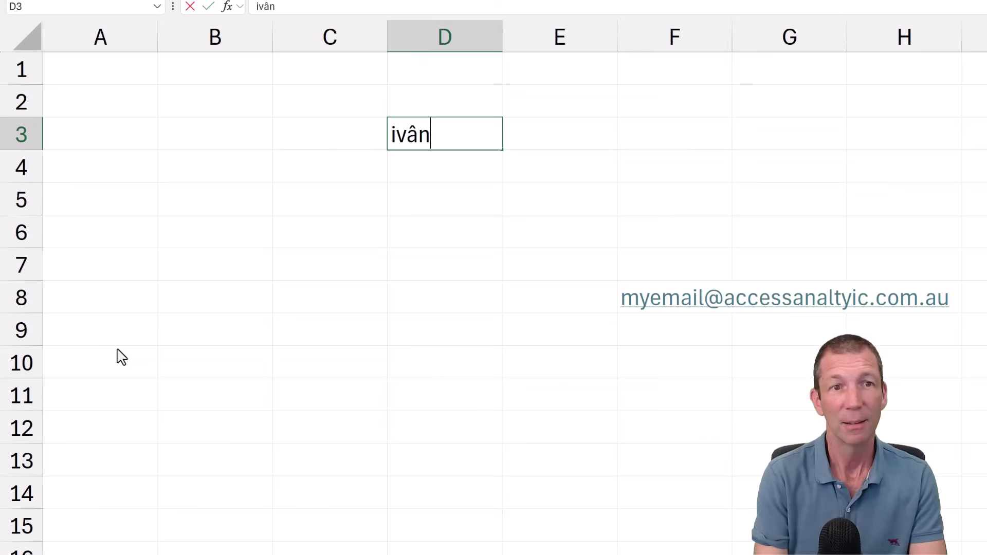
key("Escape")
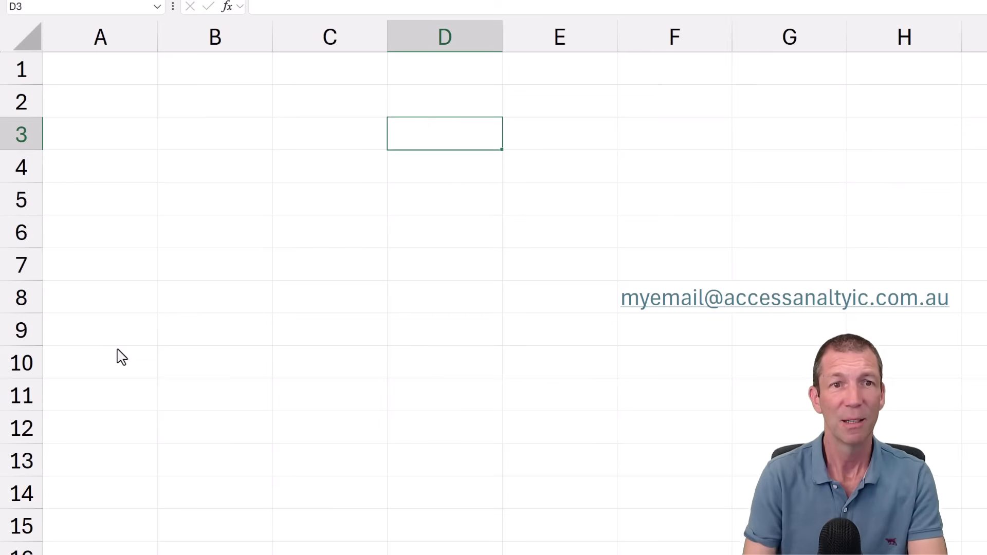